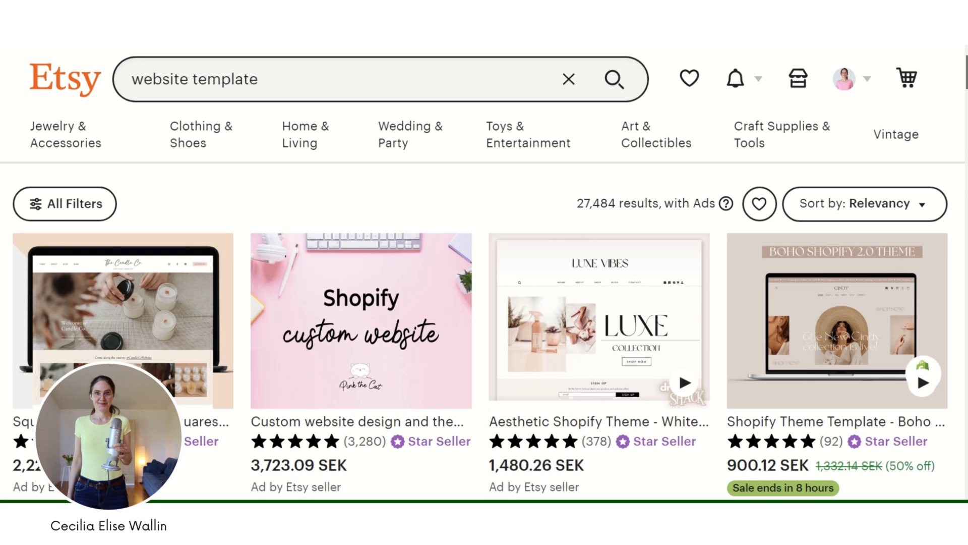
{"action": "scroll", "coordinate": [485, 270], "scroll_direction": "down", "scroll_amount": 7}
{"action": "scroll", "coordinate": [484, 272], "scroll_direction": "down", "scroll_amount": 8}
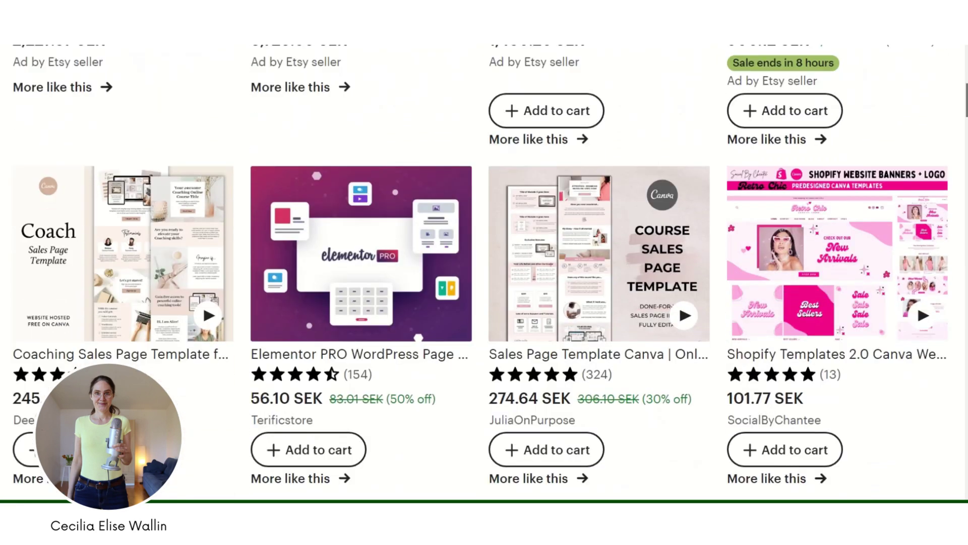
{"action": "scroll", "coordinate": [484, 272], "scroll_direction": "down", "scroll_amount": 6}
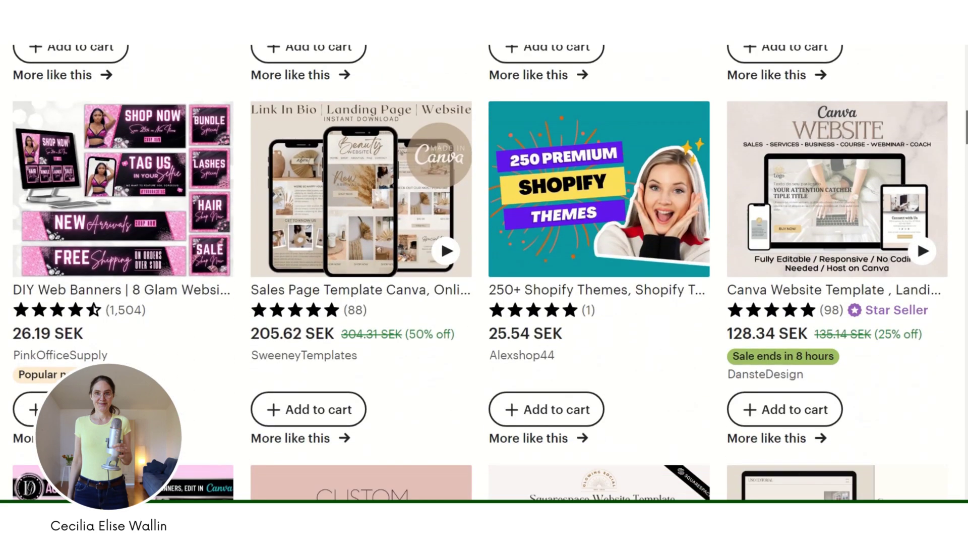
{"action": "scroll", "coordinate": [397, 182], "scroll_direction": "up", "scroll_amount": 2}
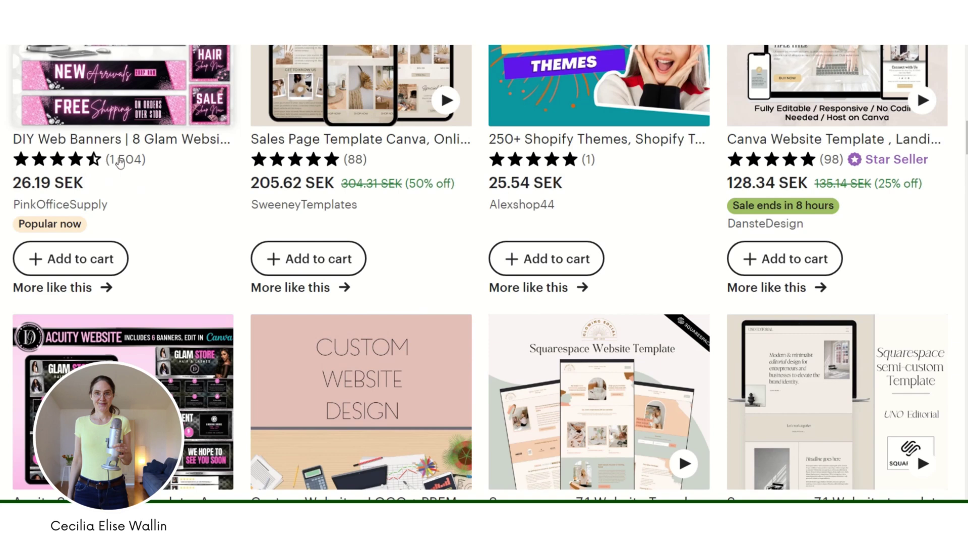
{"action": "scroll", "coordinate": [484, 273], "scroll_direction": "down", "scroll_amount": 4}
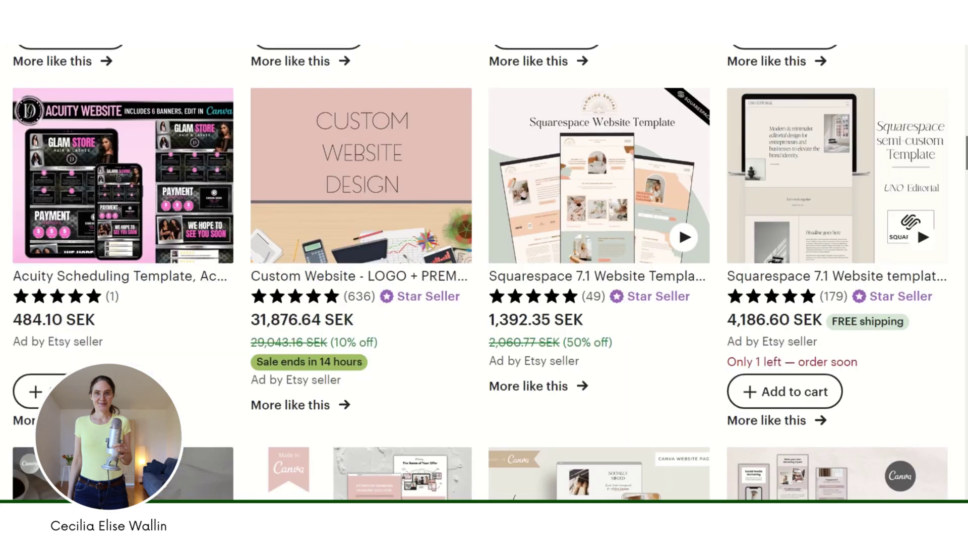
{"action": "scroll", "coordinate": [484, 272], "scroll_direction": "down", "scroll_amount": 3}
{"action": "scroll", "coordinate": [484, 272], "scroll_direction": "down", "scroll_amount": 2}
{"action": "scroll", "coordinate": [484, 273], "scroll_direction": "down", "scroll_amount": 10}
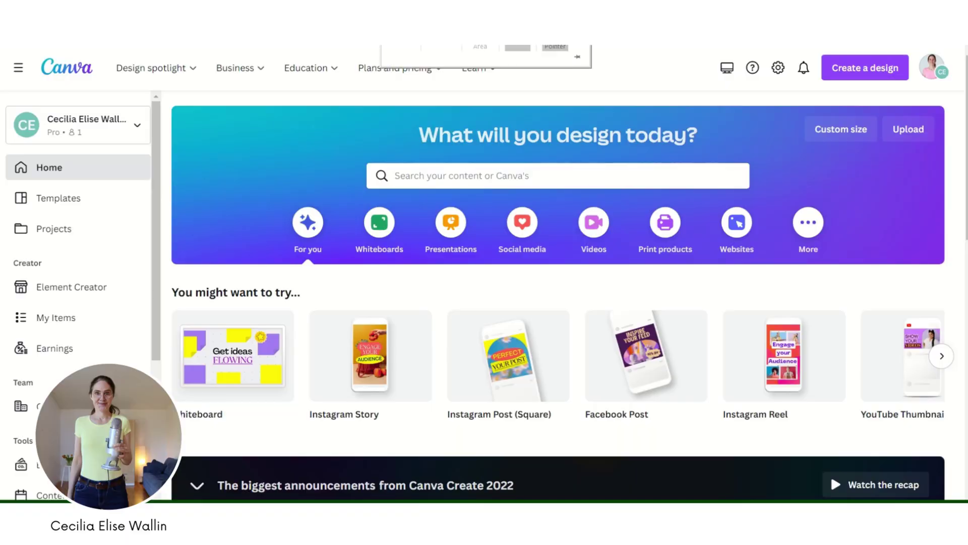
- Search 'website' under Create a design and choose the 1366 × 768 px Website size
{"action": "left_click", "coordinate": [871, 79]}
{"action": "type", "text": "website"}
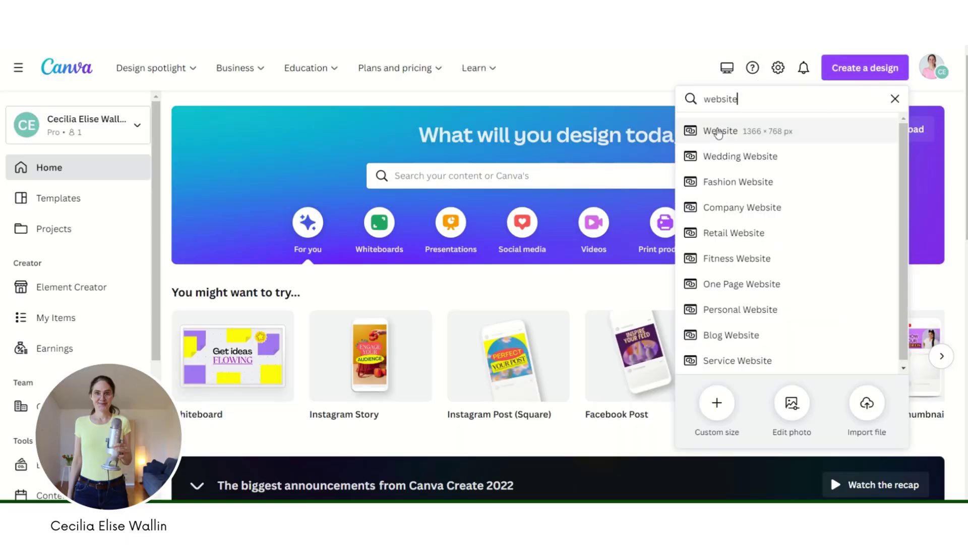
{"action": "left_click", "coordinate": [731, 136]}
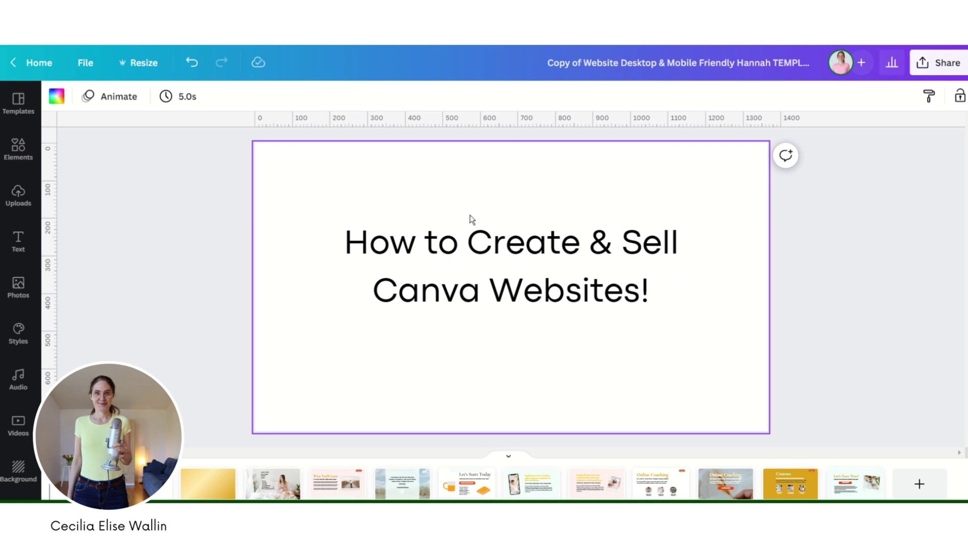
- Undo recent edits until the mountain photo, hero text and CONTACT button return, then view sharing options
{"action": "left_click", "coordinate": [191, 63]}
{"action": "left_click", "coordinate": [191, 65]}
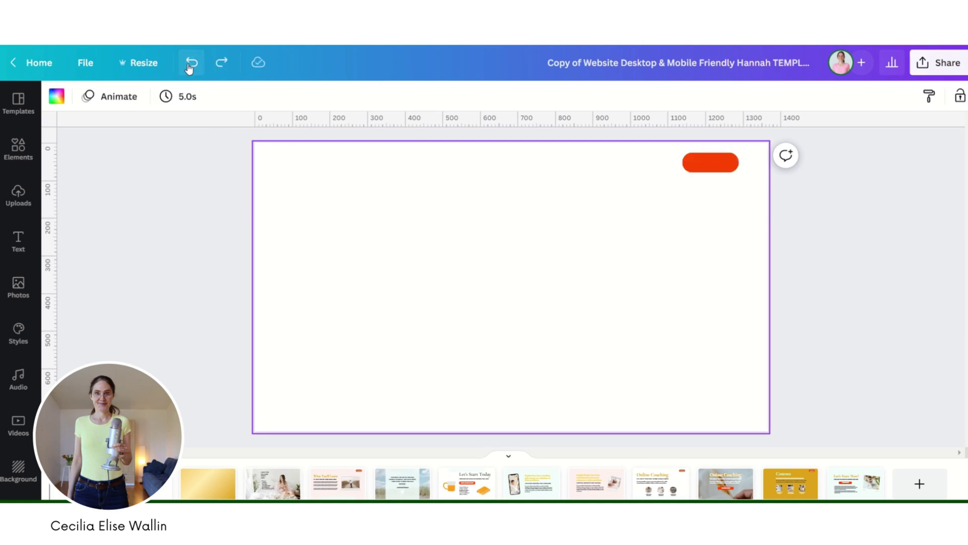
{"action": "left_click", "coordinate": [191, 65]}
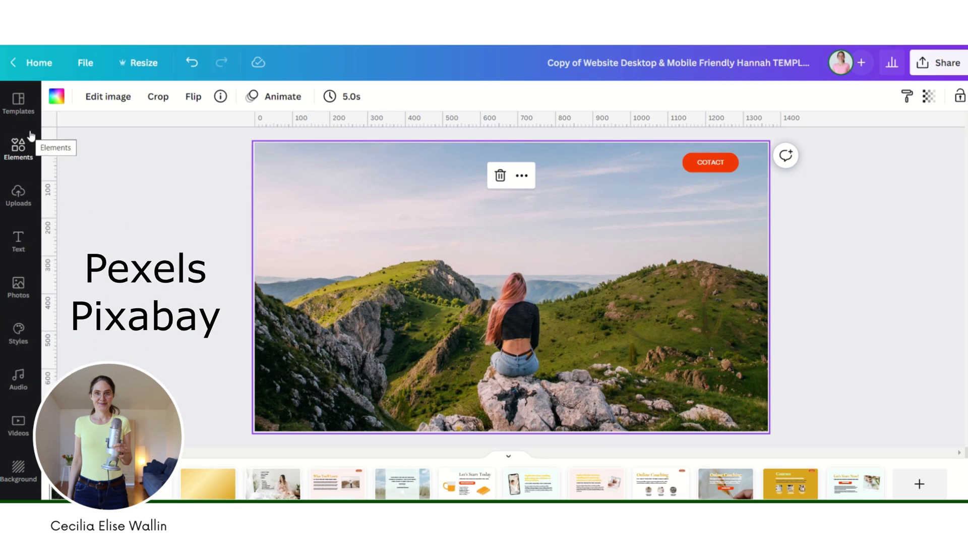
{"action": "left_click", "coordinate": [191, 63]}
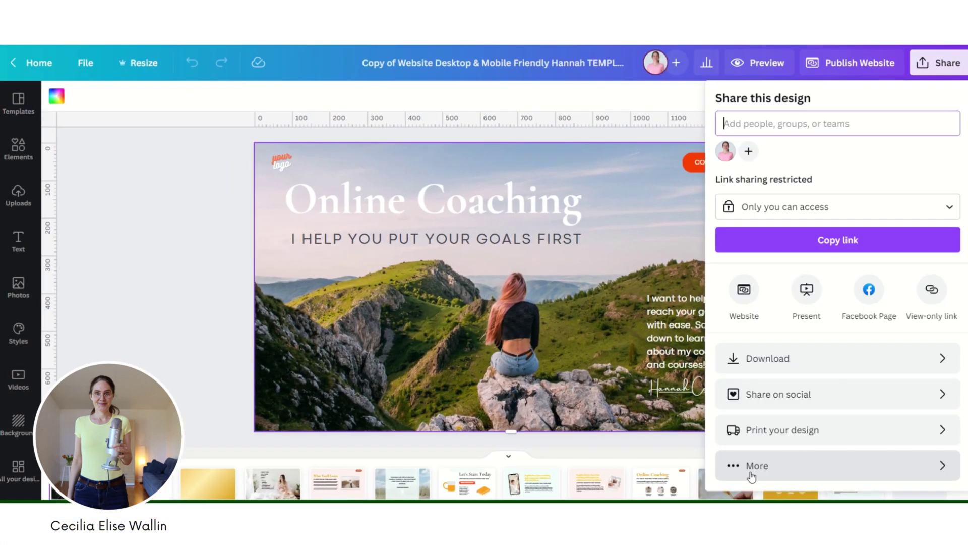
{"action": "left_click", "coordinate": [752, 475]}
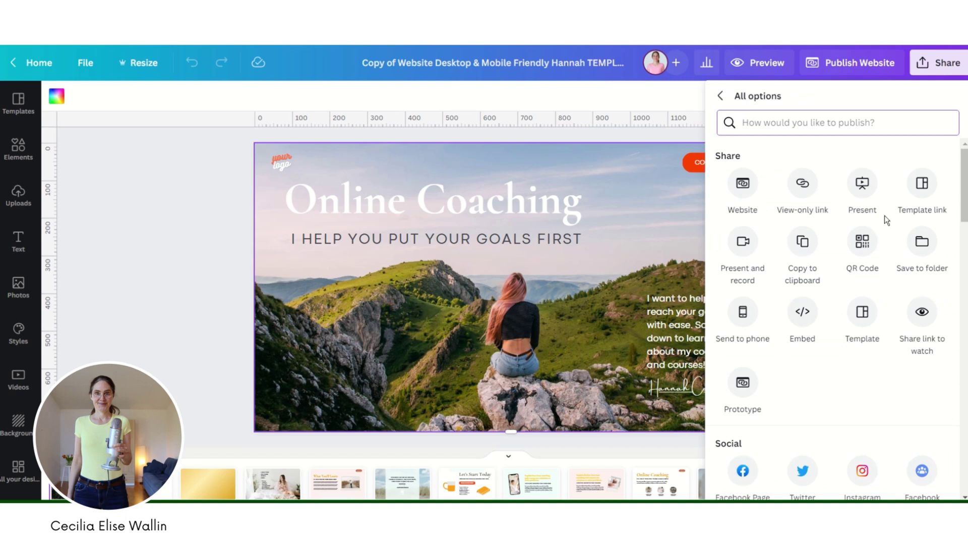
- Select the design's Template link URL, close that panel, and publish the design as a website
{"action": "left_click", "coordinate": [922, 181]}
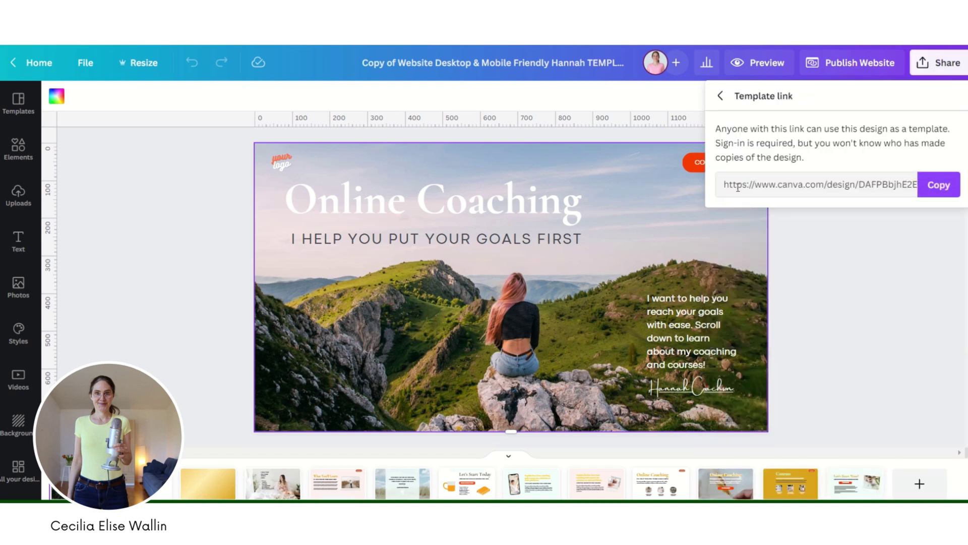
{"action": "left_click_drag", "start_coordinate": [726, 186], "coordinate": [884, 175]}
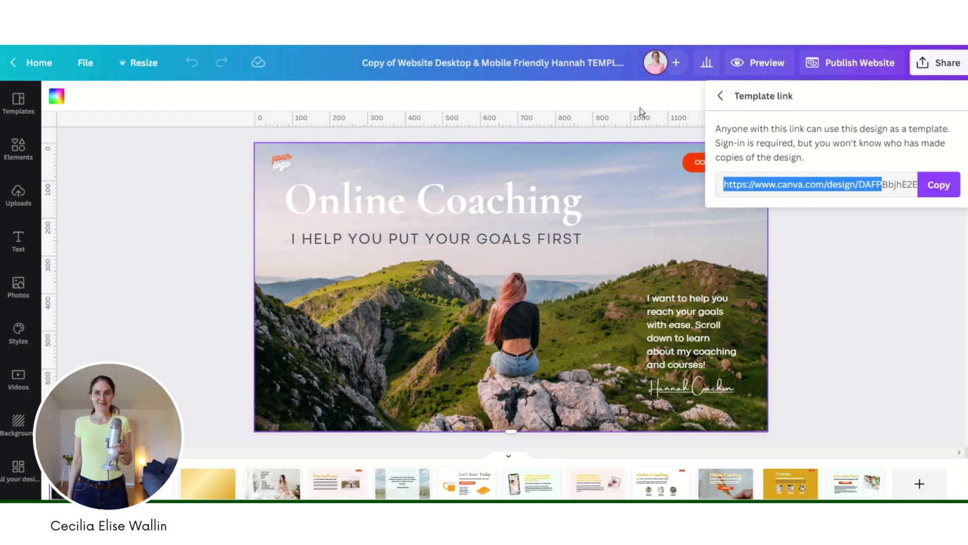
{"action": "left_click", "coordinate": [901, 296]}
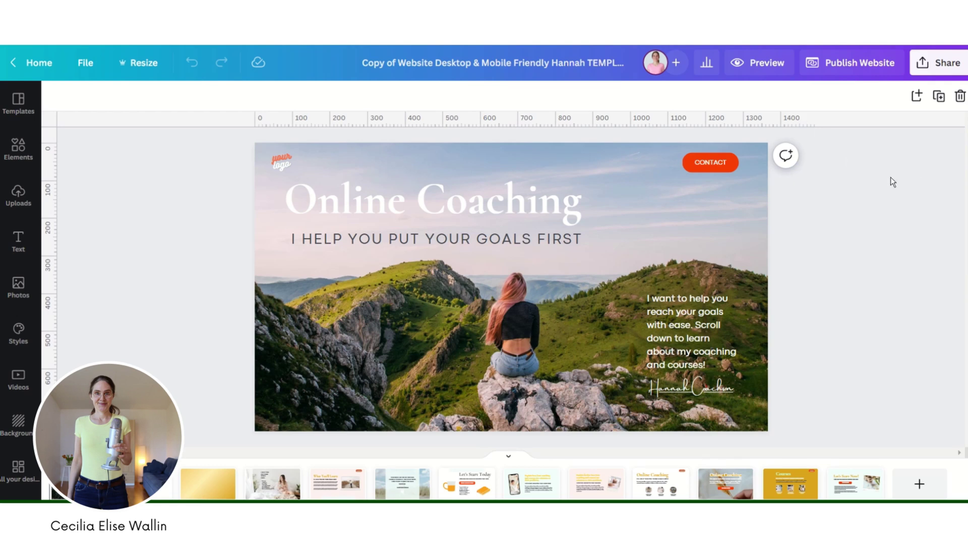
{"action": "left_click", "coordinate": [860, 64]}
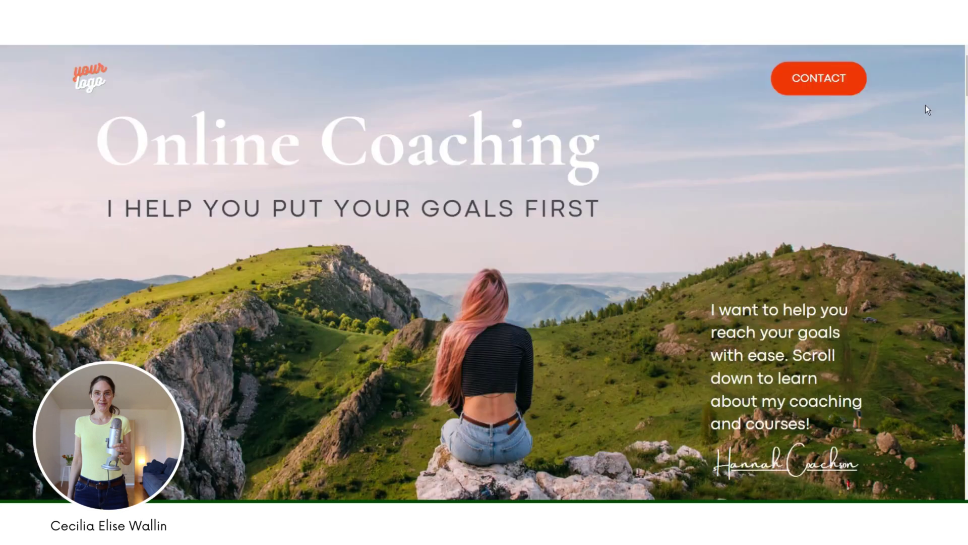
- Scroll down the live Online Coaching homepage to look through its sections
{"action": "scroll", "coordinate": [926, 106], "scroll_direction": "down", "scroll_amount": 5}
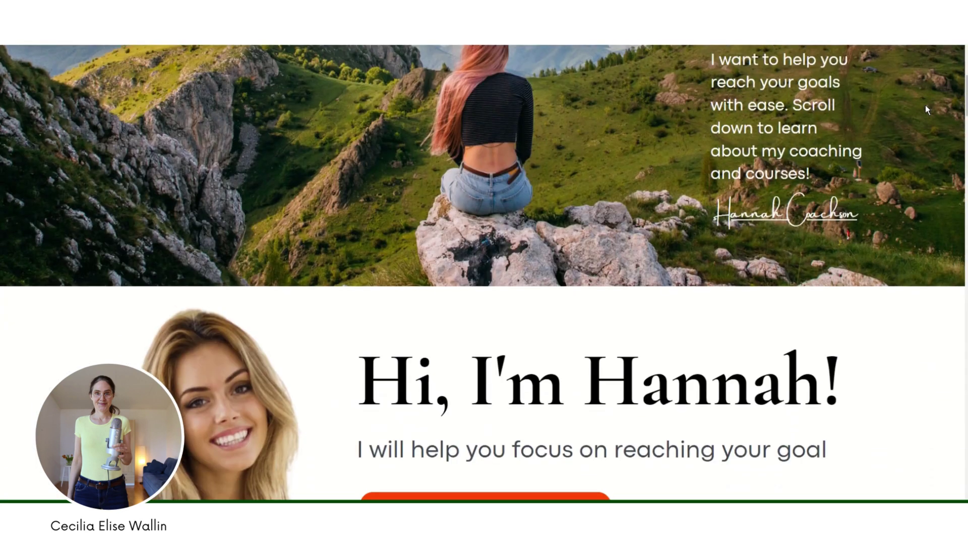
{"action": "scroll", "coordinate": [926, 105], "scroll_direction": "down", "scroll_amount": 10}
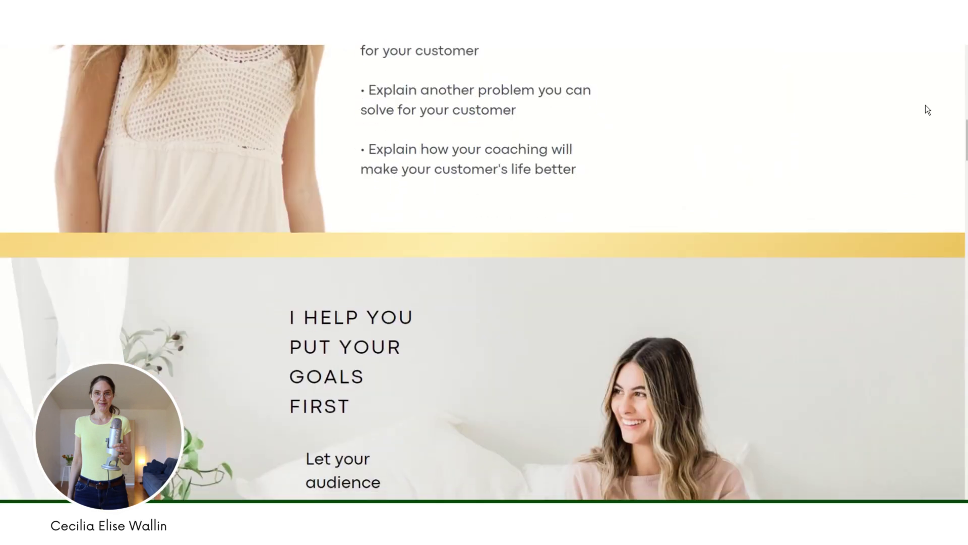
{"action": "scroll", "coordinate": [926, 106], "scroll_direction": "down", "scroll_amount": 10}
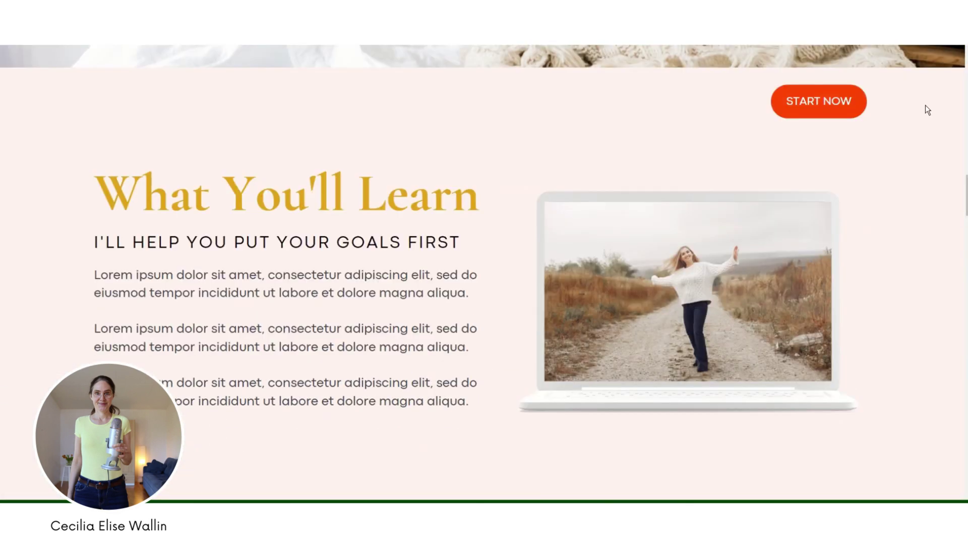
{"action": "scroll", "coordinate": [926, 106], "scroll_direction": "down", "scroll_amount": 10}
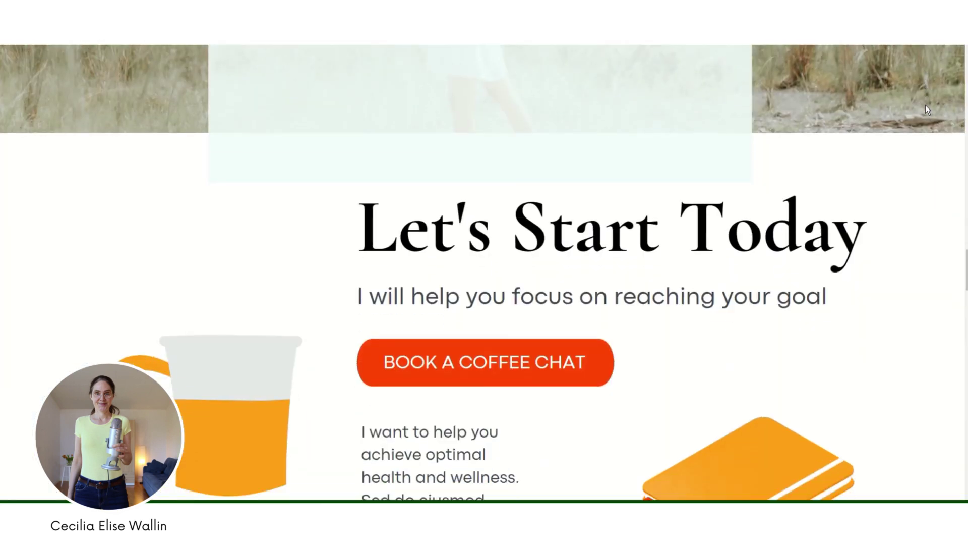
{"action": "scroll", "coordinate": [925, 104], "scroll_direction": "down", "scroll_amount": 10}
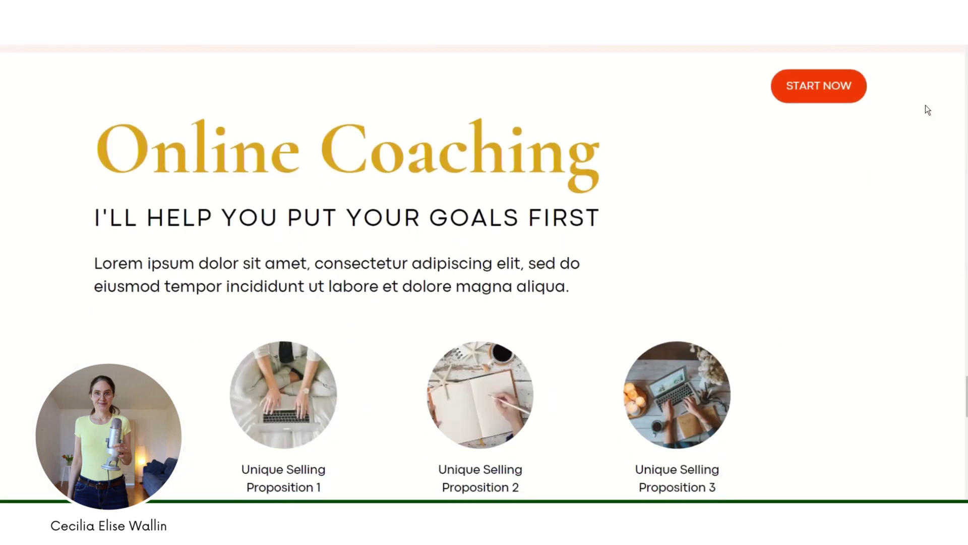
{"action": "scroll", "coordinate": [925, 105], "scroll_direction": "down", "scroll_amount": 10}
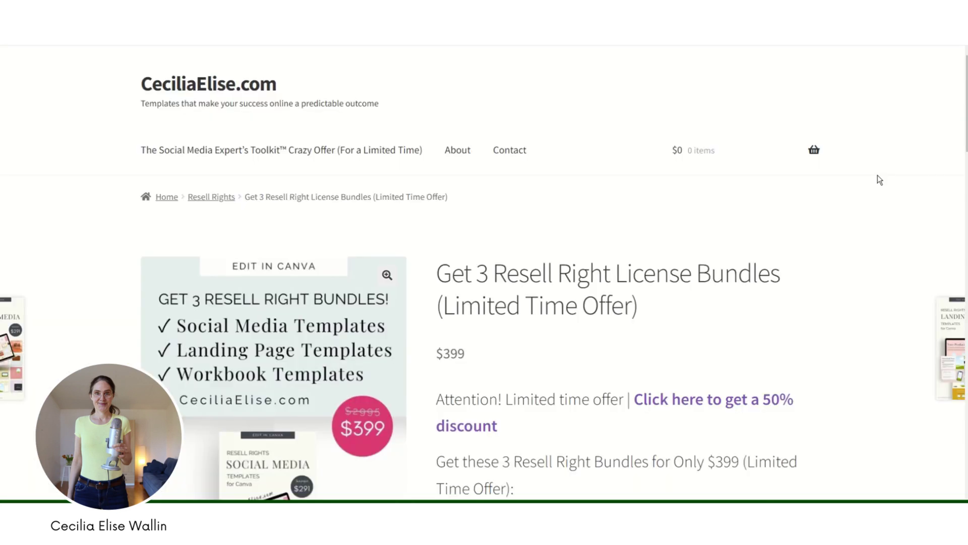
- Scroll the $399 resell bundle product page down to its Buy now and PayPal buttons
{"action": "scroll", "coordinate": [879, 179], "scroll_direction": "down", "scroll_amount": 3}
{"action": "scroll", "coordinate": [878, 175], "scroll_direction": "down", "scroll_amount": 2}
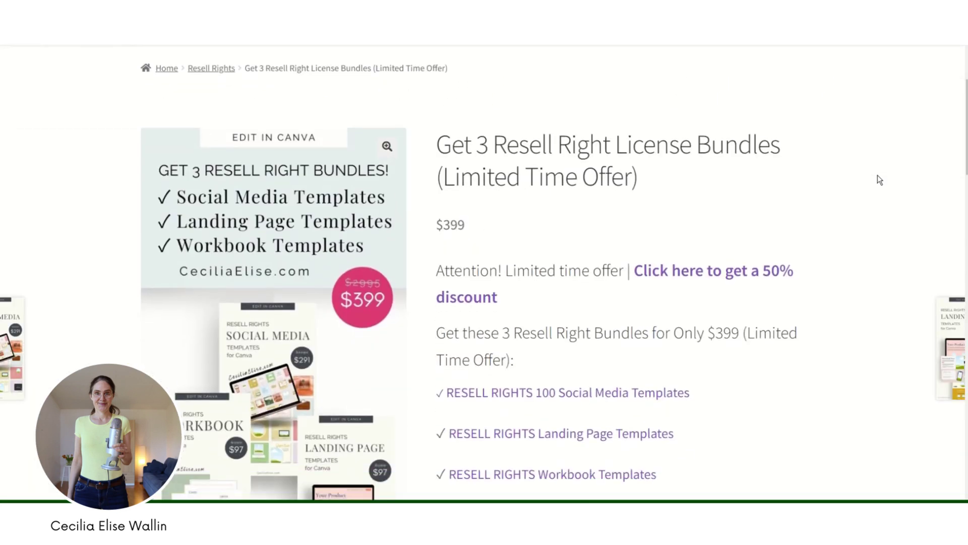
{"action": "scroll", "coordinate": [880, 180], "scroll_direction": "down", "scroll_amount": 5}
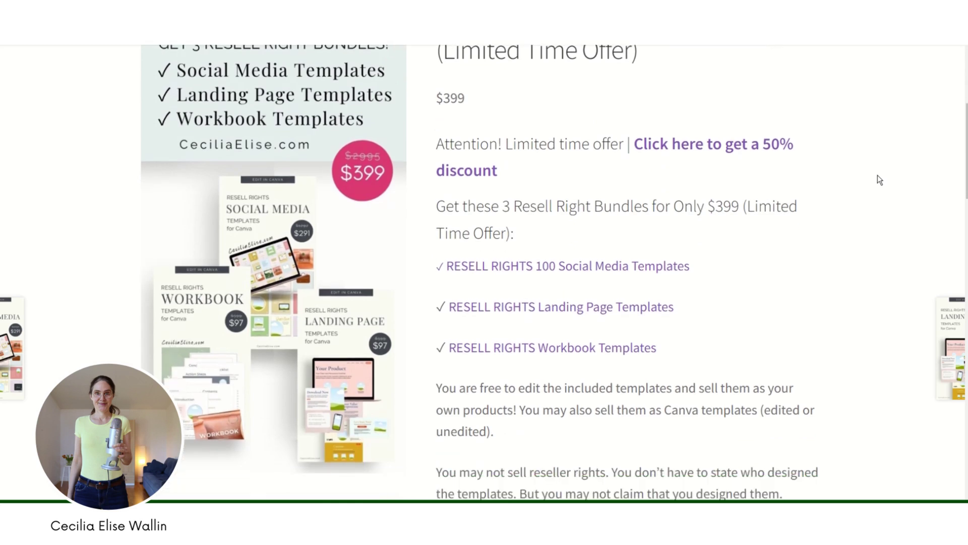
{"action": "scroll", "coordinate": [880, 180], "scroll_direction": "up", "scroll_amount": 10}
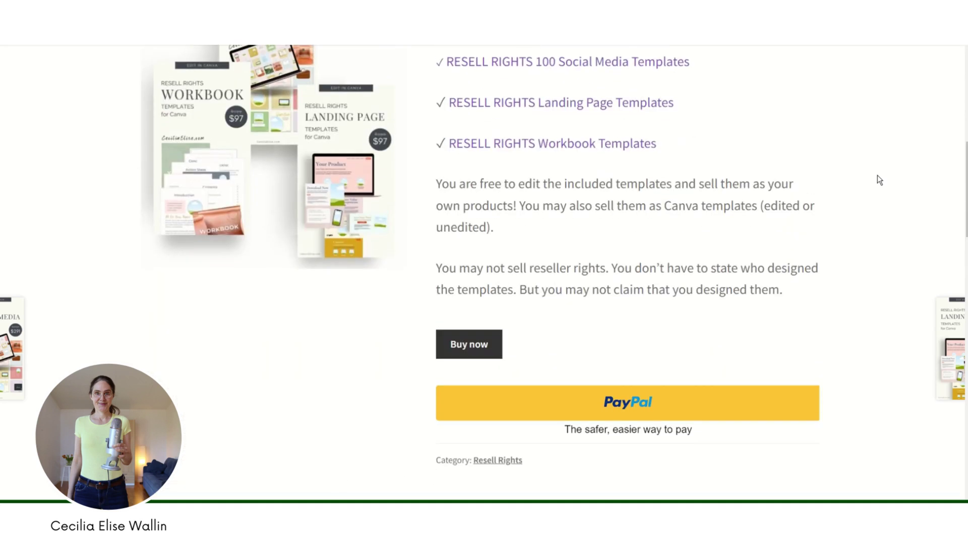